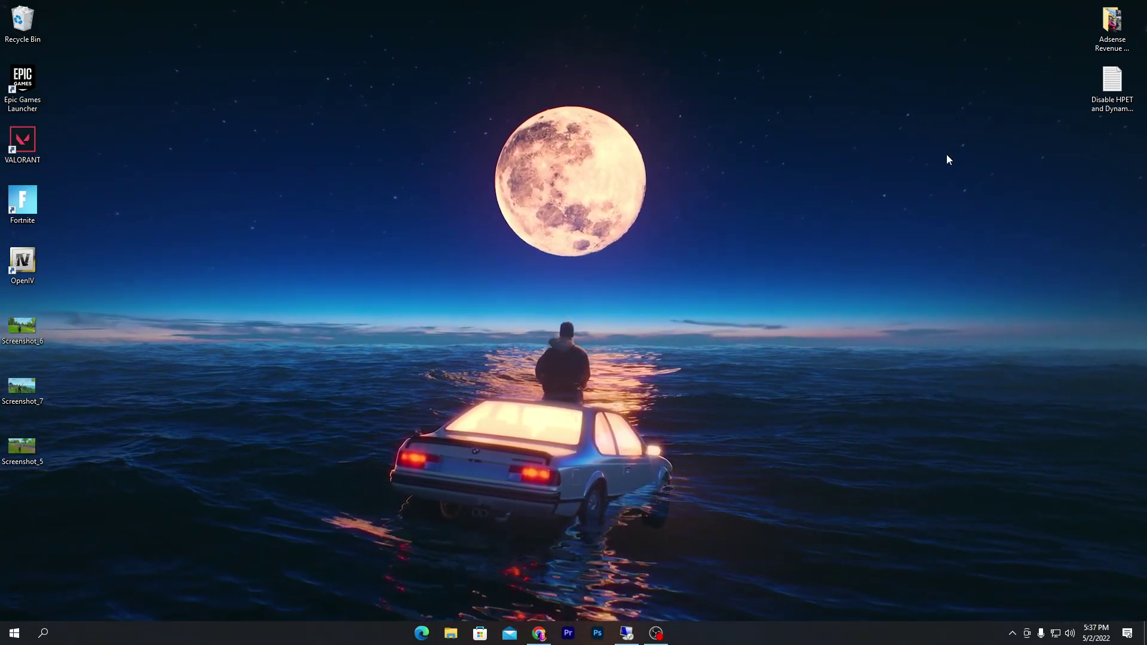
- Move the 'Disable HPET and Dynamic Tick' text file from the top-right corner to the desktop centre
{"action": "left_click_drag", "start_coordinate": [1112, 83], "coordinate": [449, 187]}
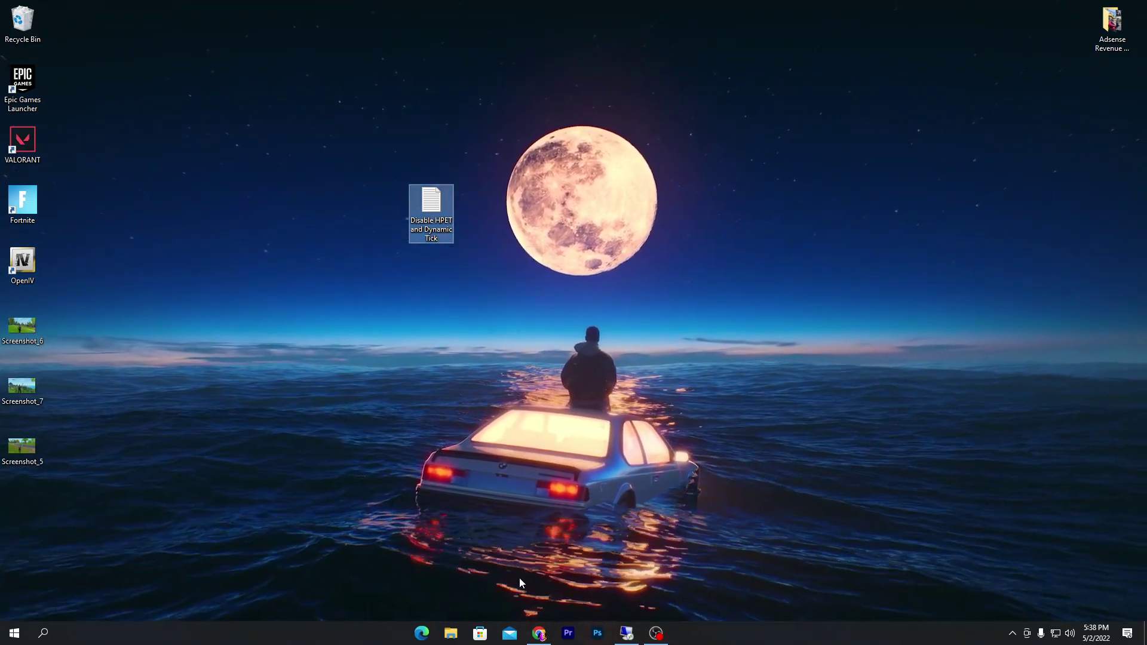
- Back in Chrome, search the Download Packs blog for 'throttle stop'
{"action": "left_click", "coordinate": [538, 633]}
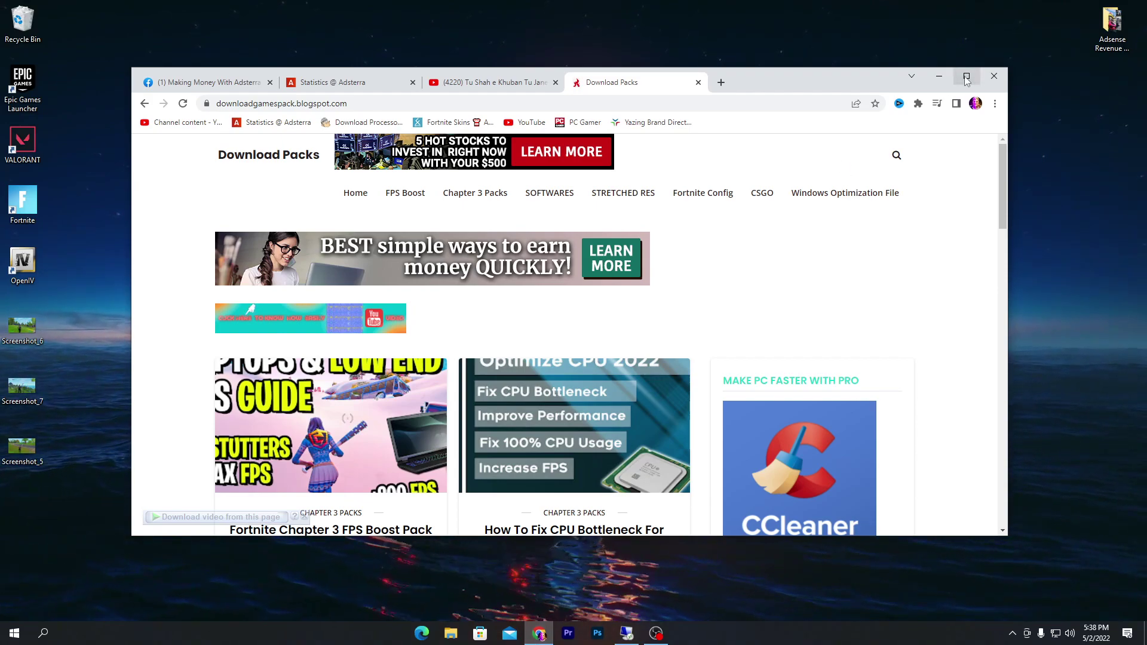
{"action": "left_click", "coordinate": [900, 158]}
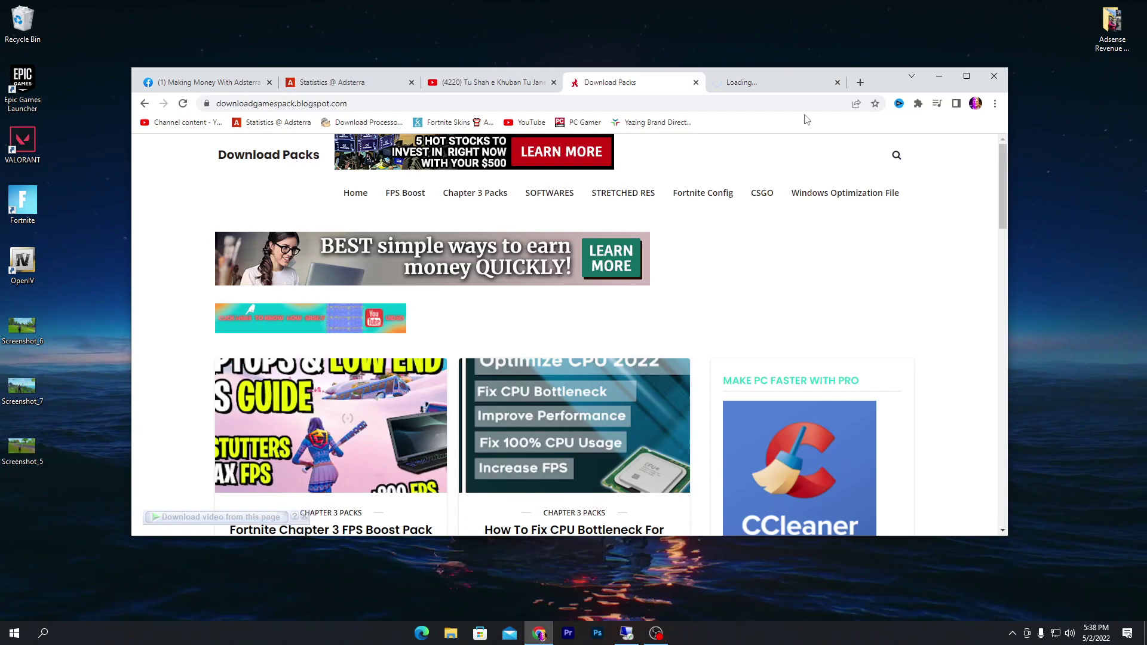
{"action": "left_click", "coordinate": [899, 158]}
{"action": "type", "text": "th"}
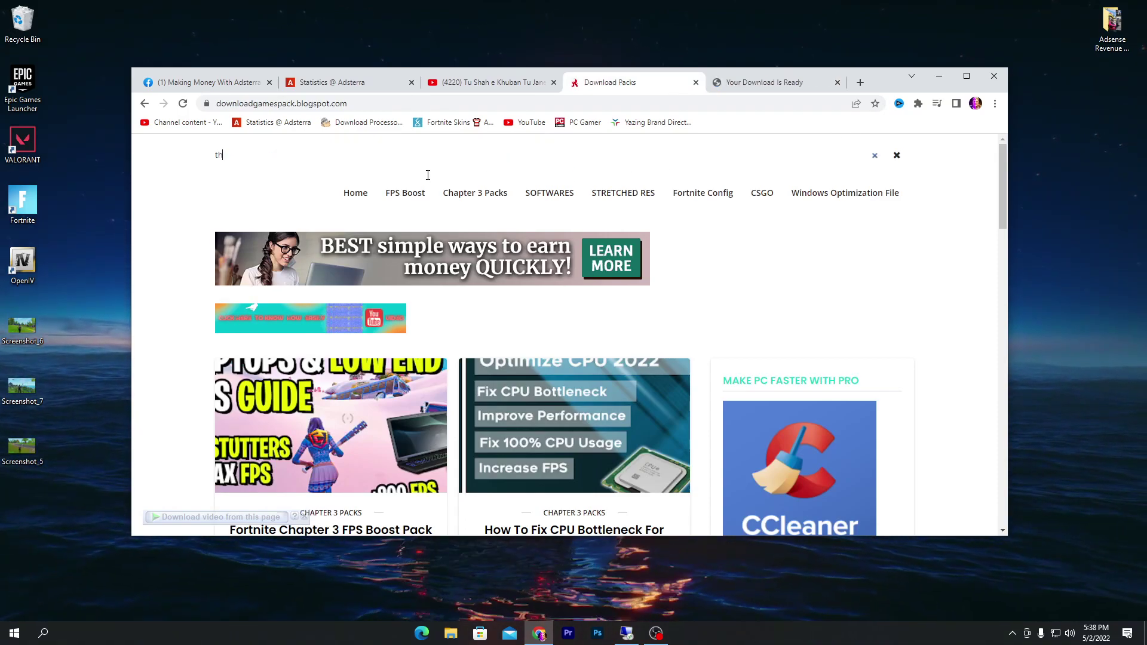
{"action": "type", "text": "rottle stop"}
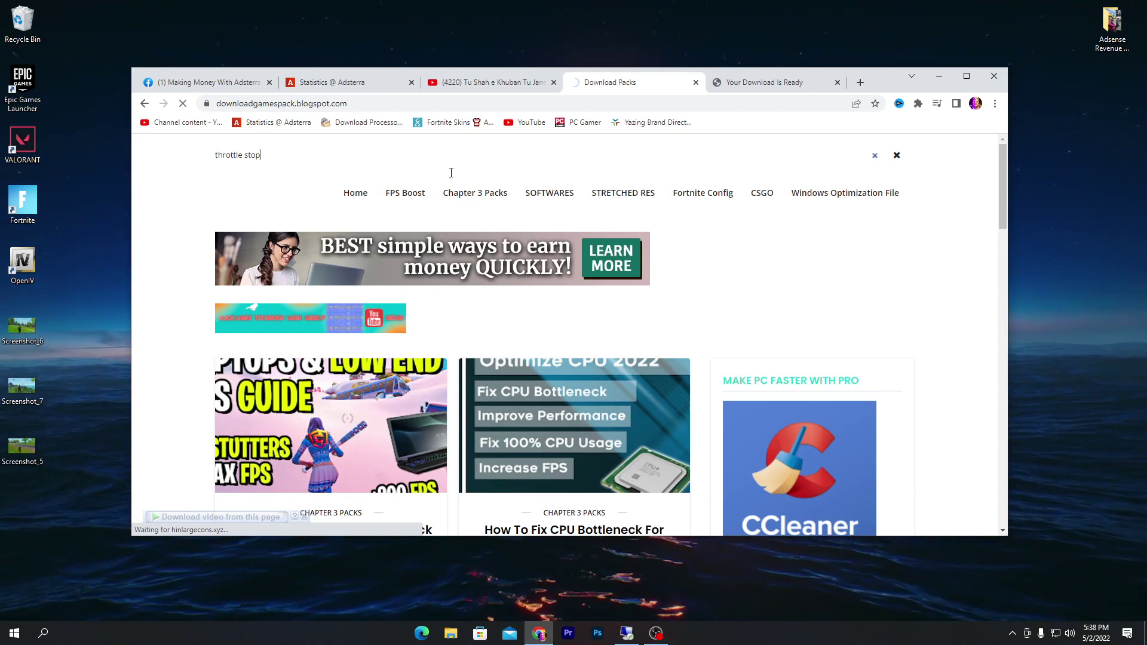
{"action": "key", "text": "Return"}
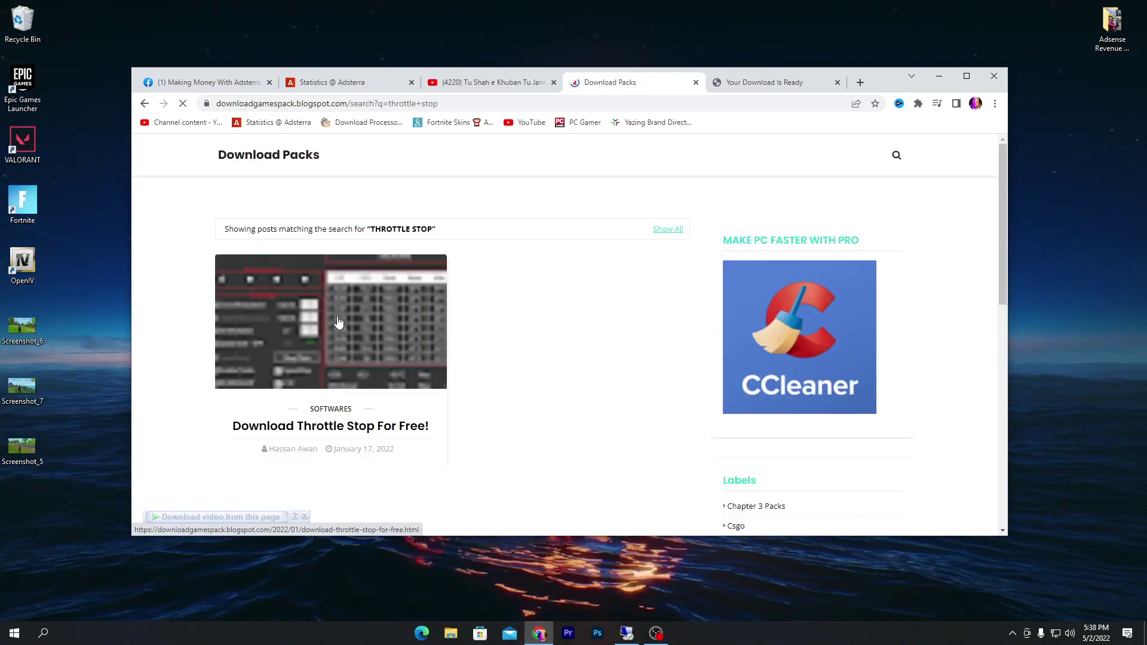
- Open the 'Download Throttle Stop For Free!' post and follow its download link past the ad tab
{"action": "left_click", "coordinate": [328, 437]}
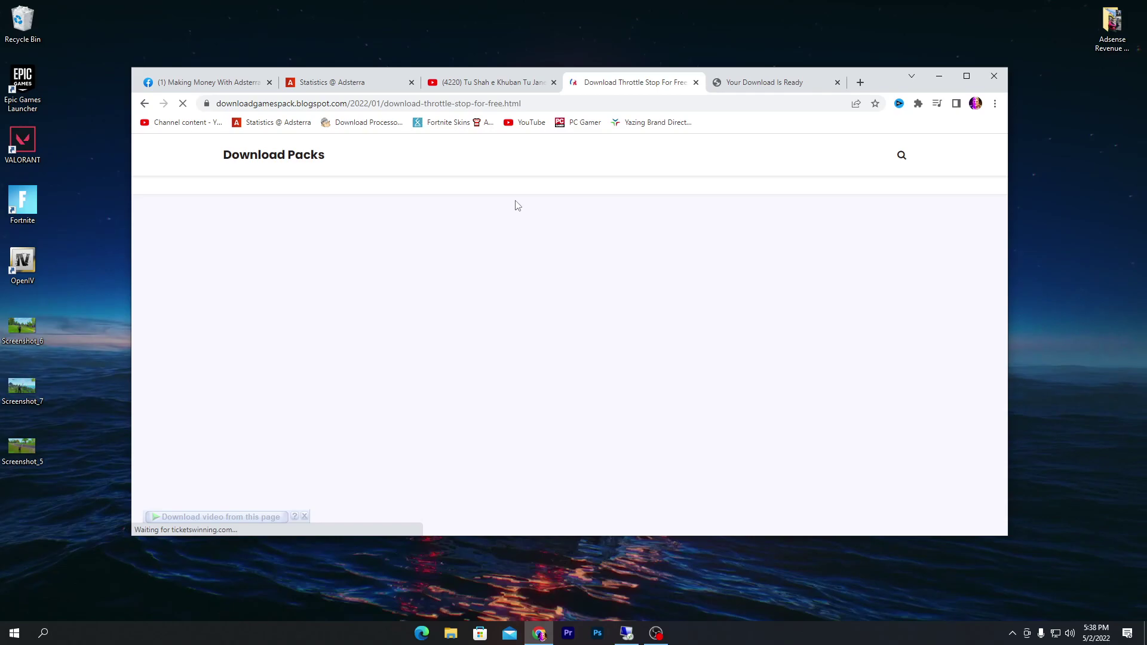
{"action": "scroll", "coordinate": [405, 218], "scroll_direction": "down", "scroll_amount": 2}
{"action": "scroll", "coordinate": [404, 225], "scroll_direction": "down", "scroll_amount": 1}
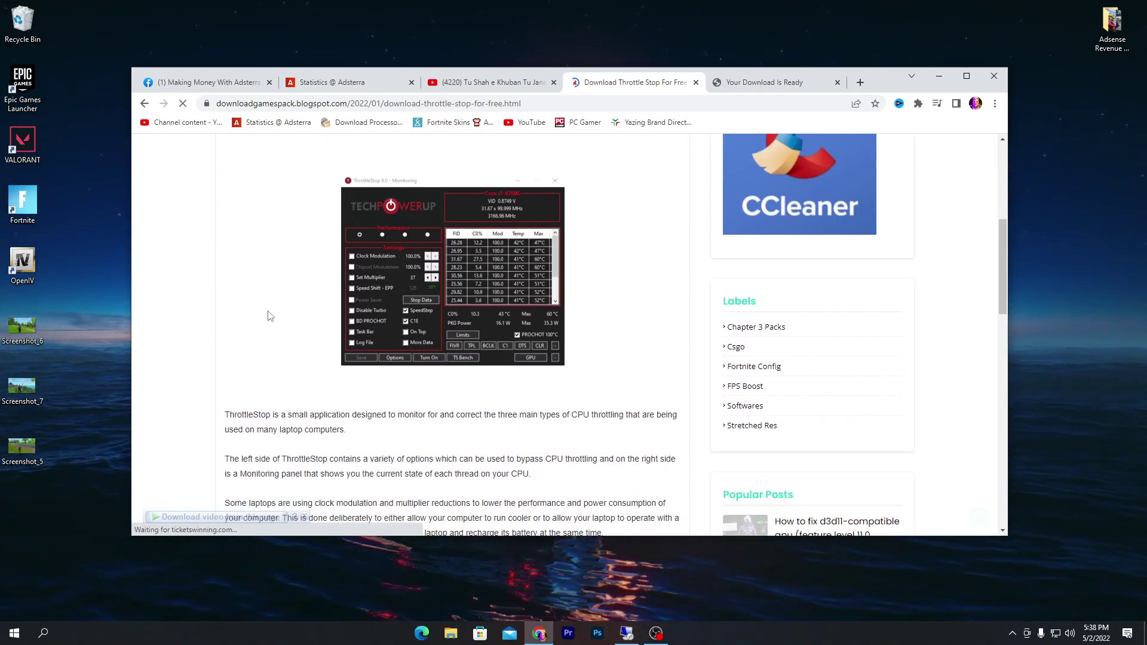
{"action": "scroll", "coordinate": [405, 314], "scroll_direction": "down", "scroll_amount": 3}
{"action": "scroll", "coordinate": [380, 383], "scroll_direction": "down", "scroll_amount": 3}
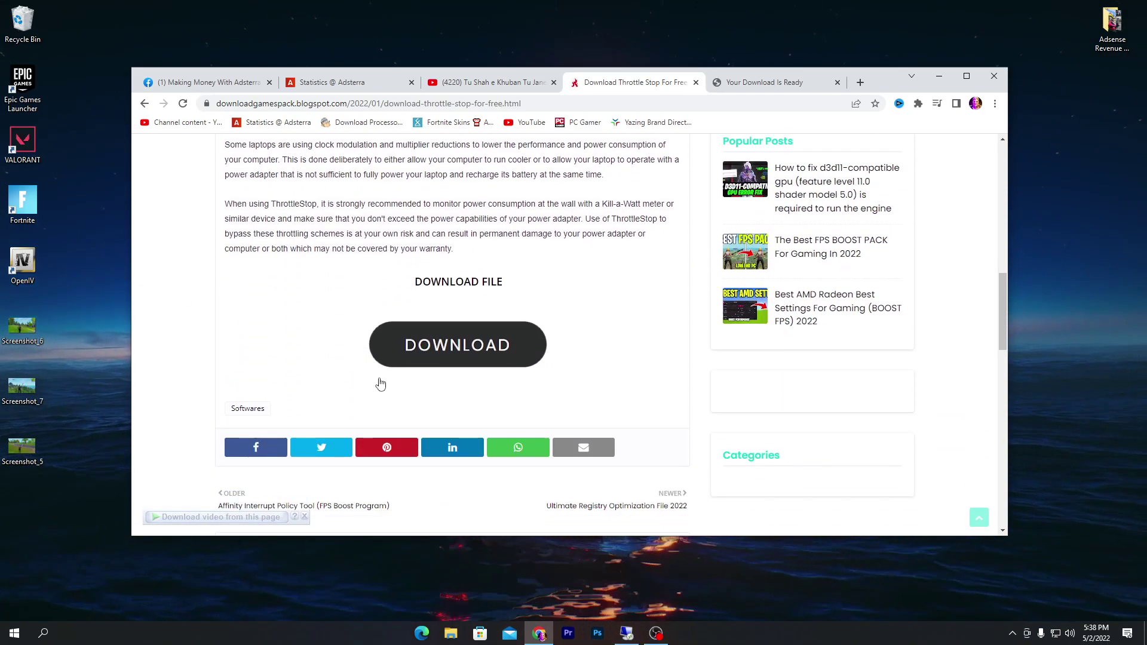
{"action": "left_click", "coordinate": [449, 358]}
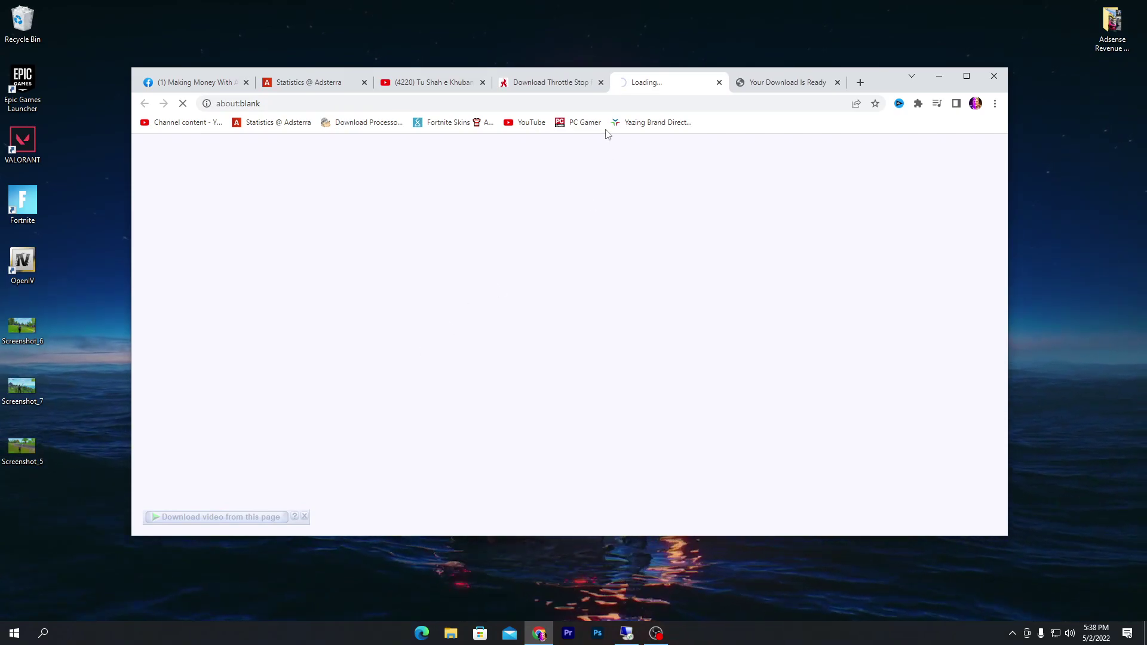
{"action": "left_click", "coordinate": [559, 84]}
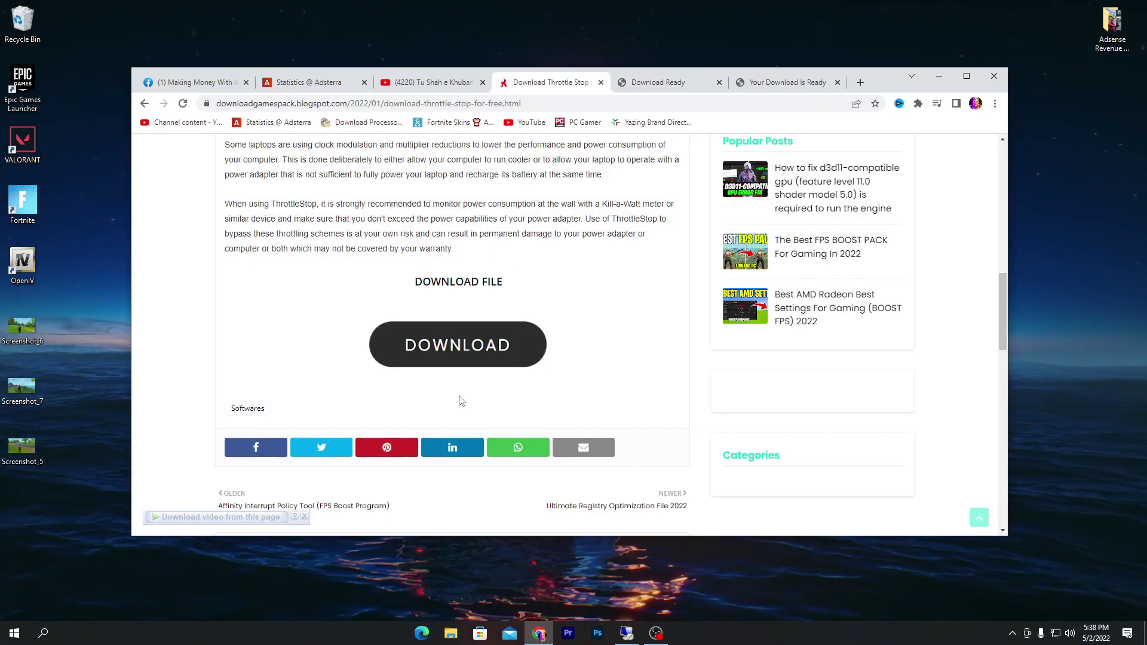
{"action": "left_click", "coordinate": [445, 346]}
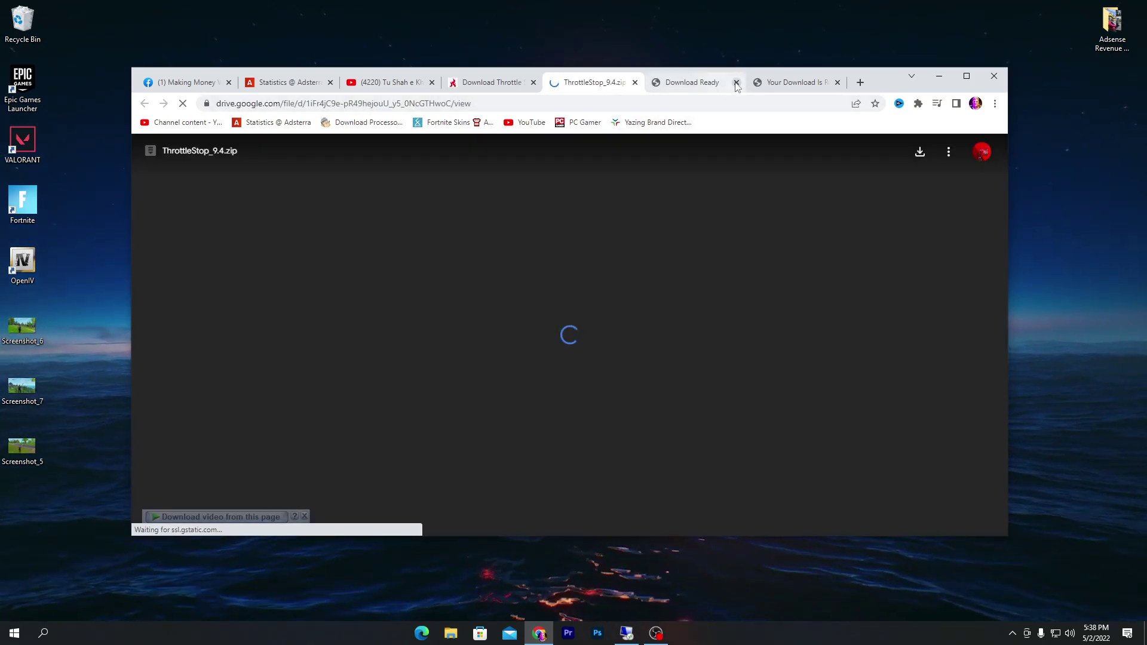
- Download ThrottleStop_9.4.zip from Google Drive and minimize Chrome to the desktop
{"action": "left_click", "coordinate": [736, 82]}
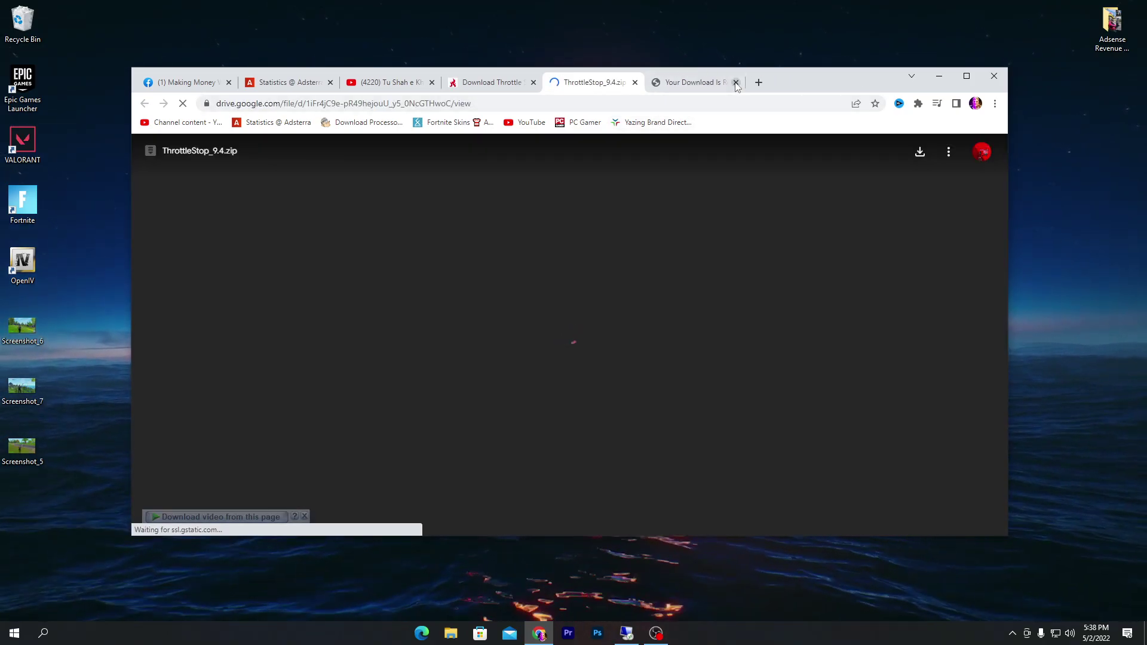
{"action": "left_click", "coordinate": [921, 155]}
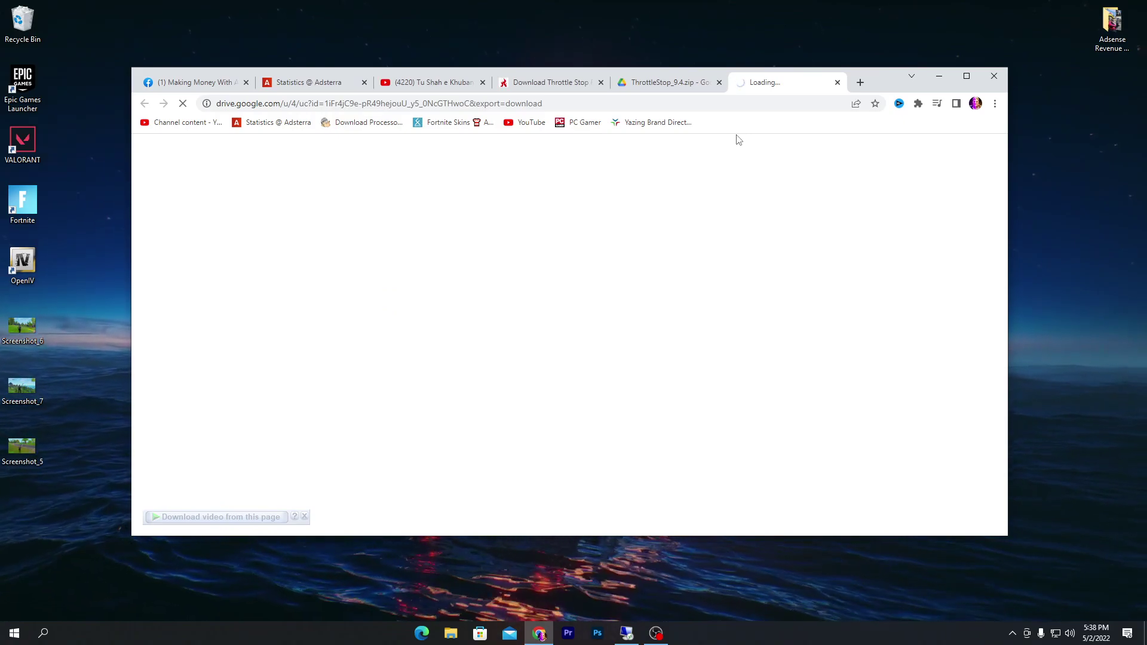
{"action": "key", "text": "super+d"}
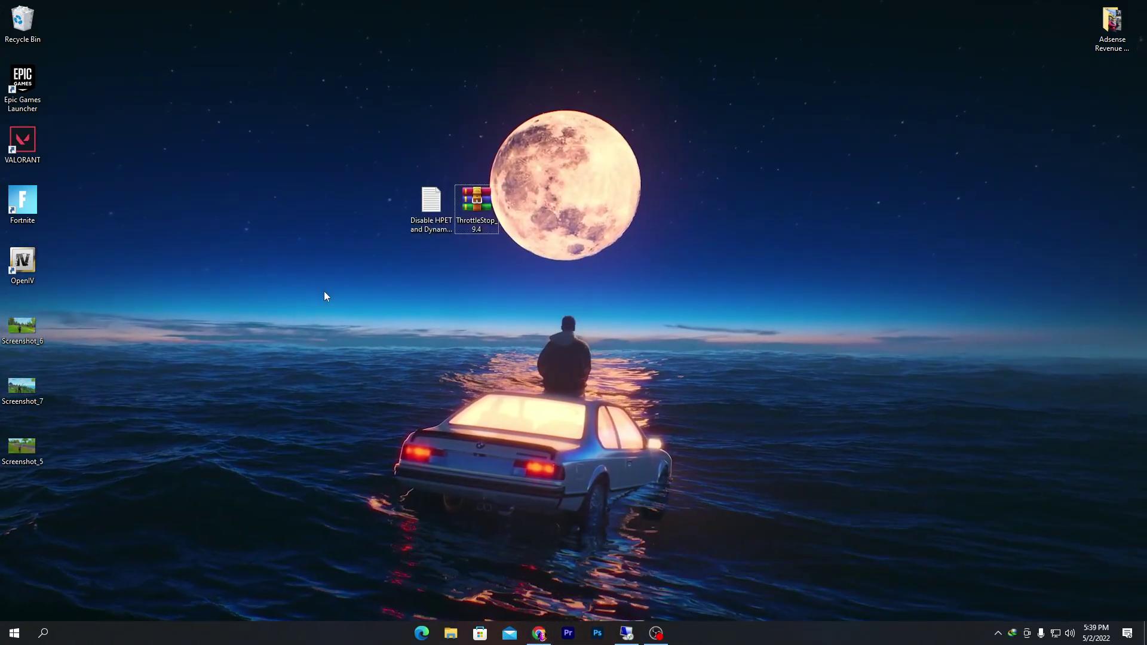
- Open the HPET instructions in Notepad and copy 'bcdedit /set disabledynamictick yes'
{"action": "double_click", "coordinate": [430, 202]}
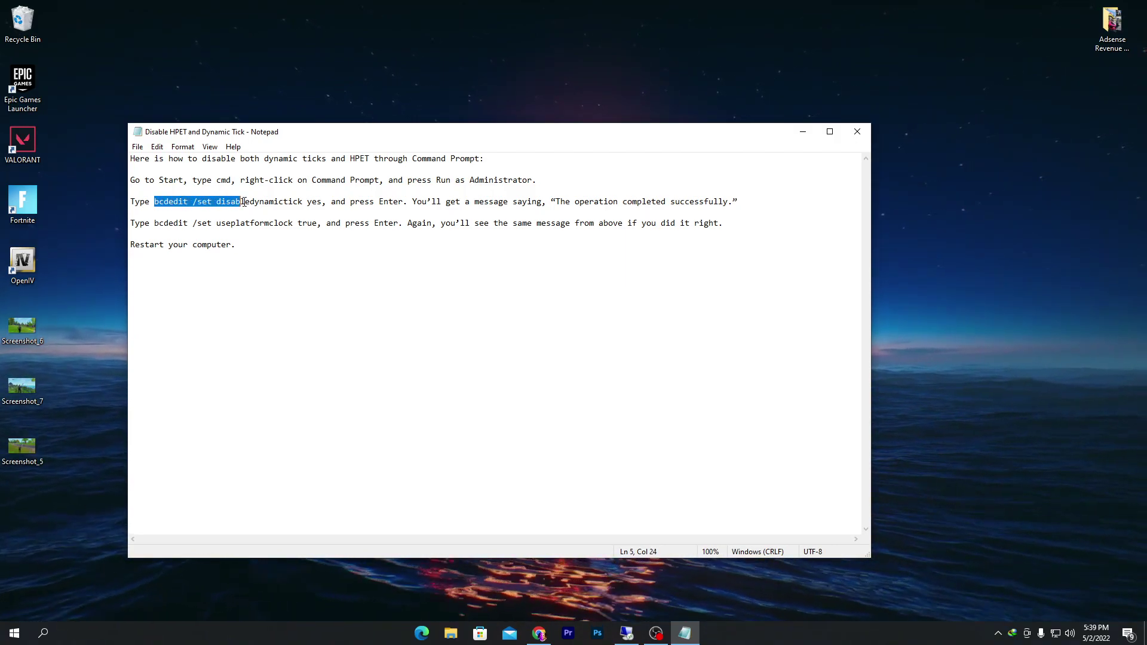
{"action": "right_click", "coordinate": [284, 205]}
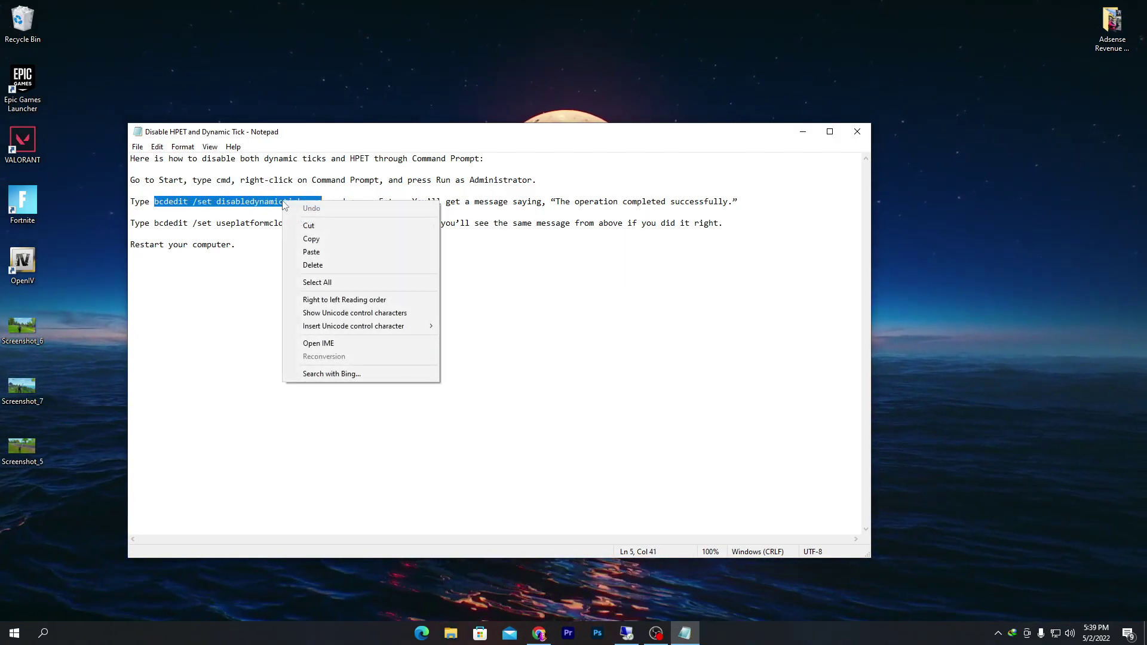
{"action": "left_click", "coordinate": [326, 239]}
- Run 'bcdedit /set disabledynamictick yes' in an administrator Command Prompt moved to the right
{"action": "left_click", "coordinate": [31, 637]}
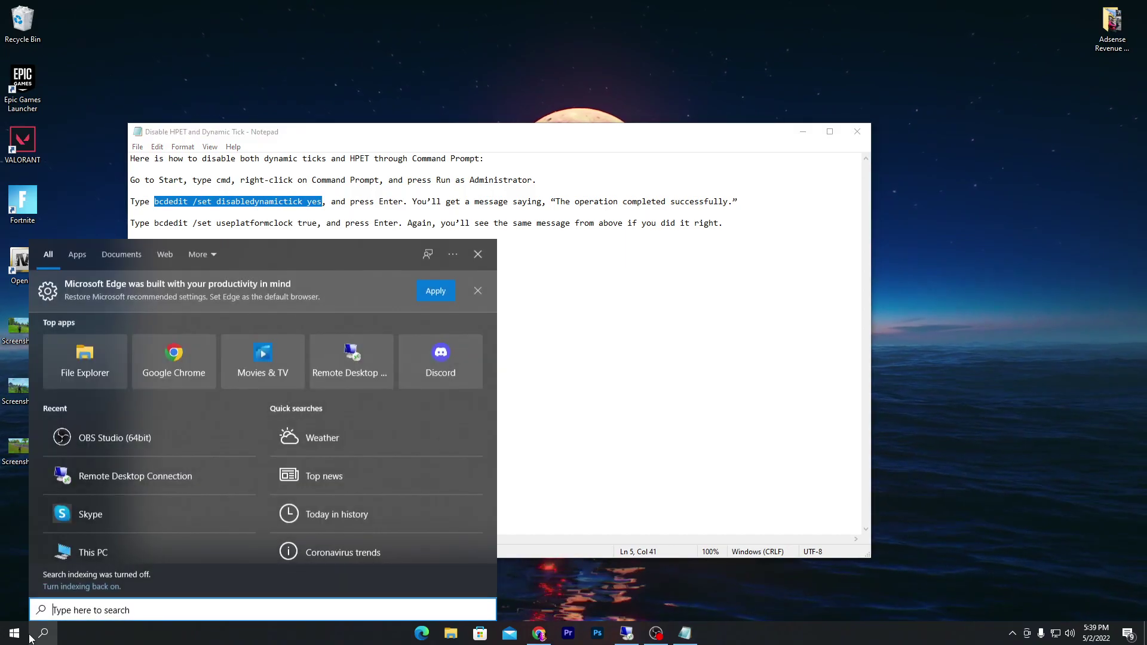
{"action": "type", "text": "cmd"}
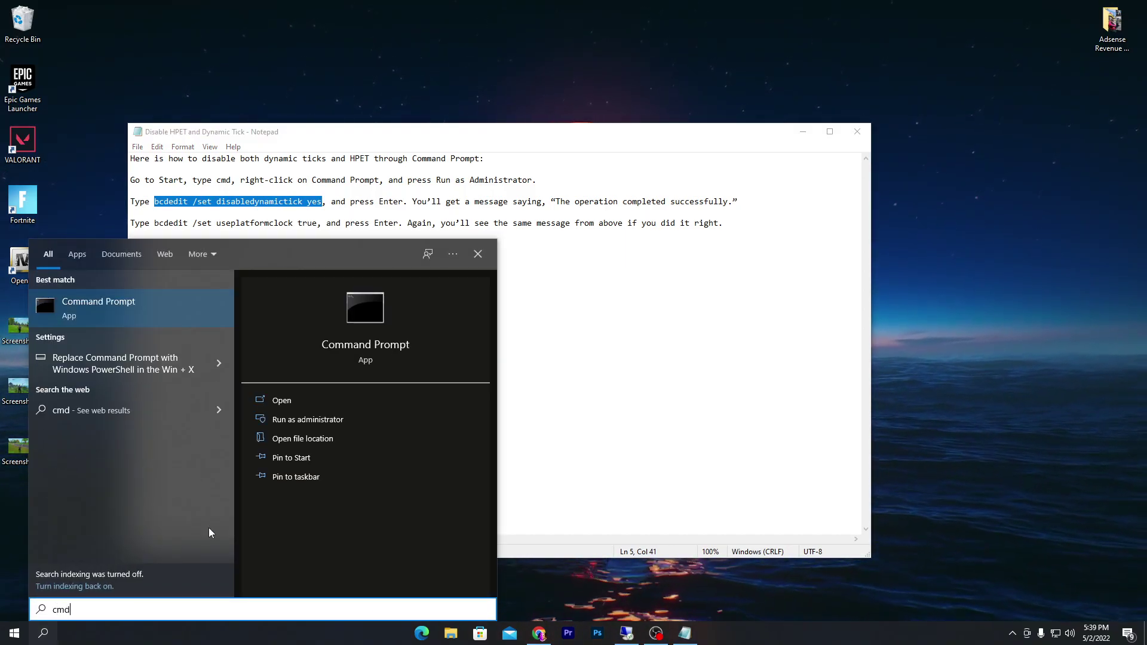
{"action": "left_click", "coordinate": [309, 419]}
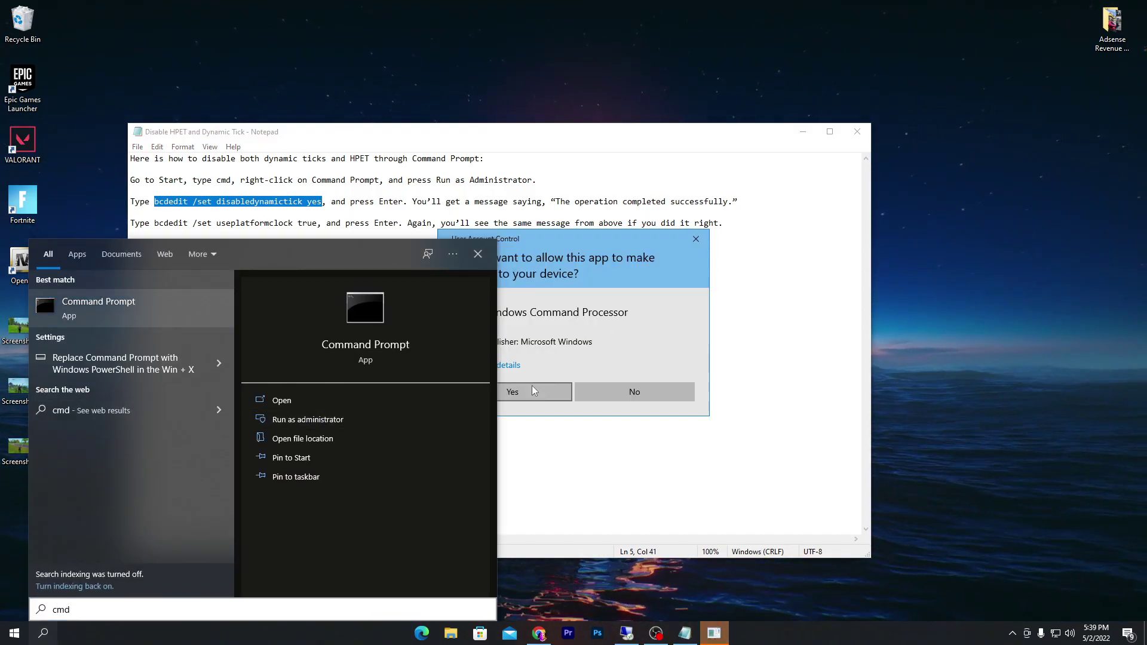
{"action": "left_click", "coordinate": [532, 390]}
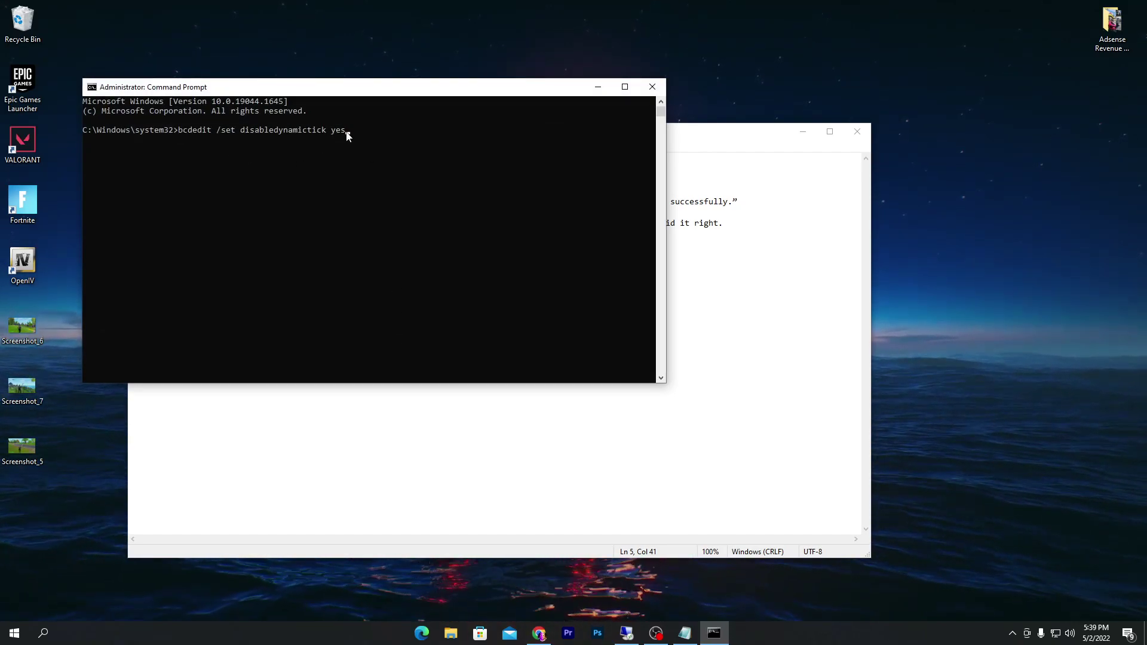
{"action": "left_click_drag", "start_coordinate": [295, 81], "coordinate": [544, 74]}
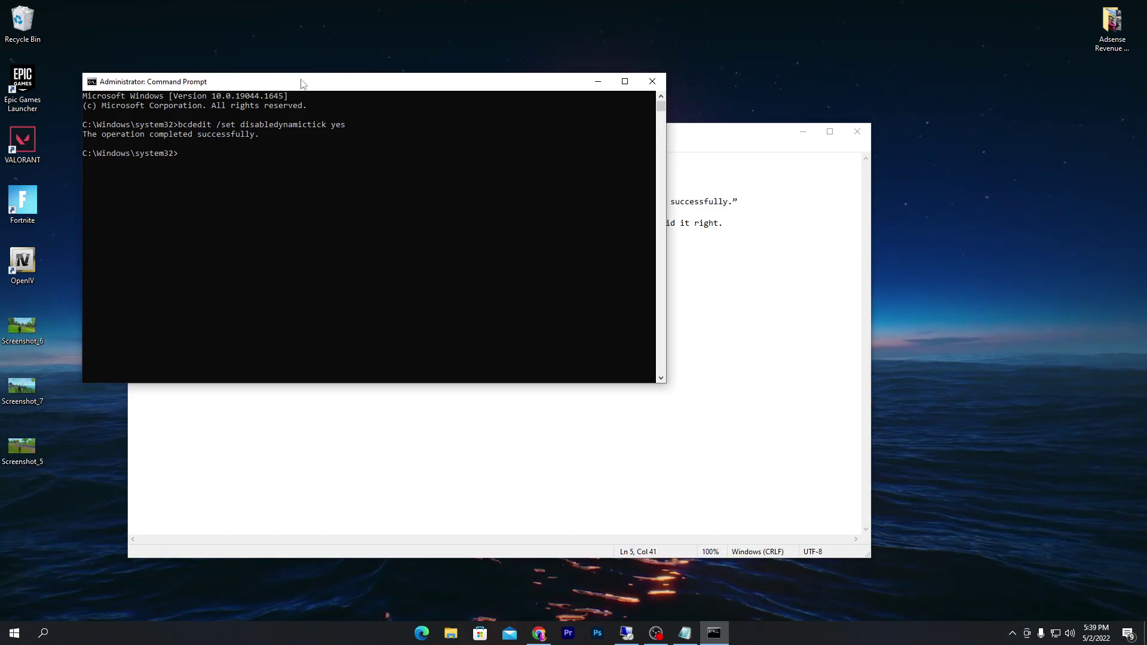
{"action": "left_click_drag", "start_coordinate": [306, 83], "coordinate": [940, 89]}
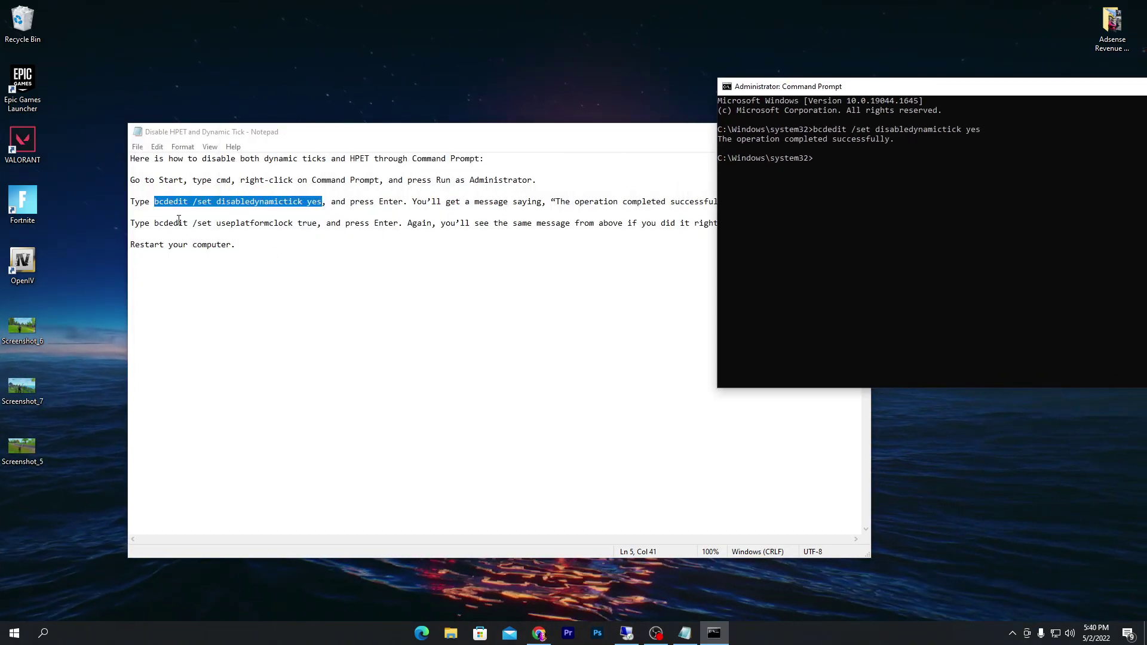
- Run 'bcdedit /set useplatformclock true' from the instructions in the console
{"action": "left_click_drag", "start_coordinate": [156, 223], "coordinate": [305, 221]}
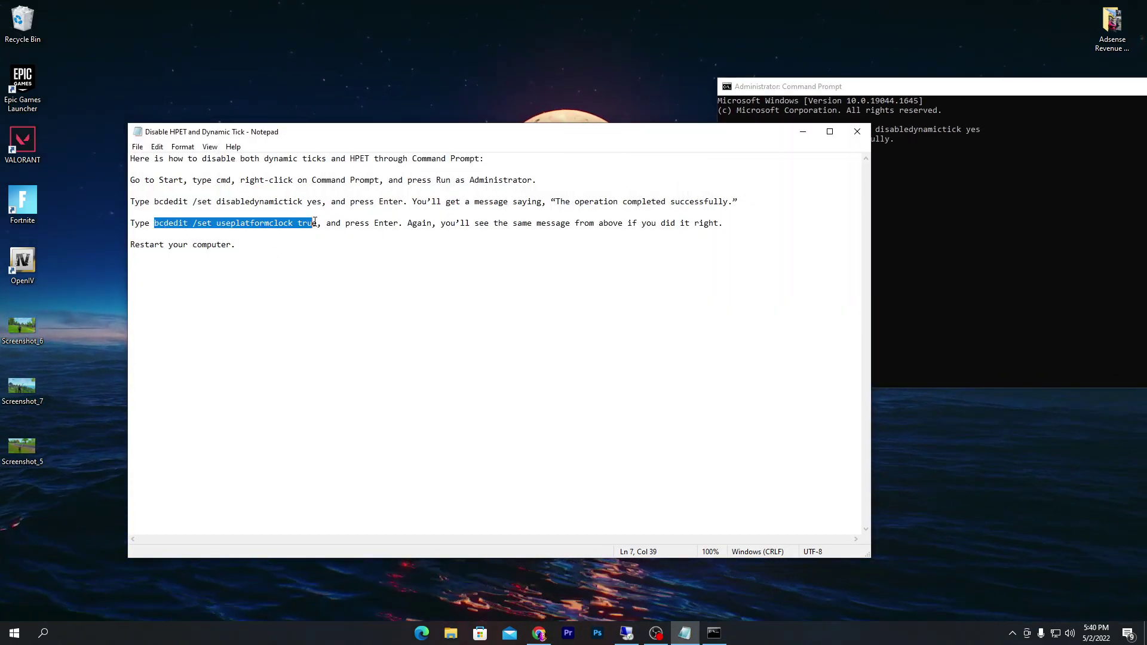
{"action": "left_click", "coordinate": [971, 190]}
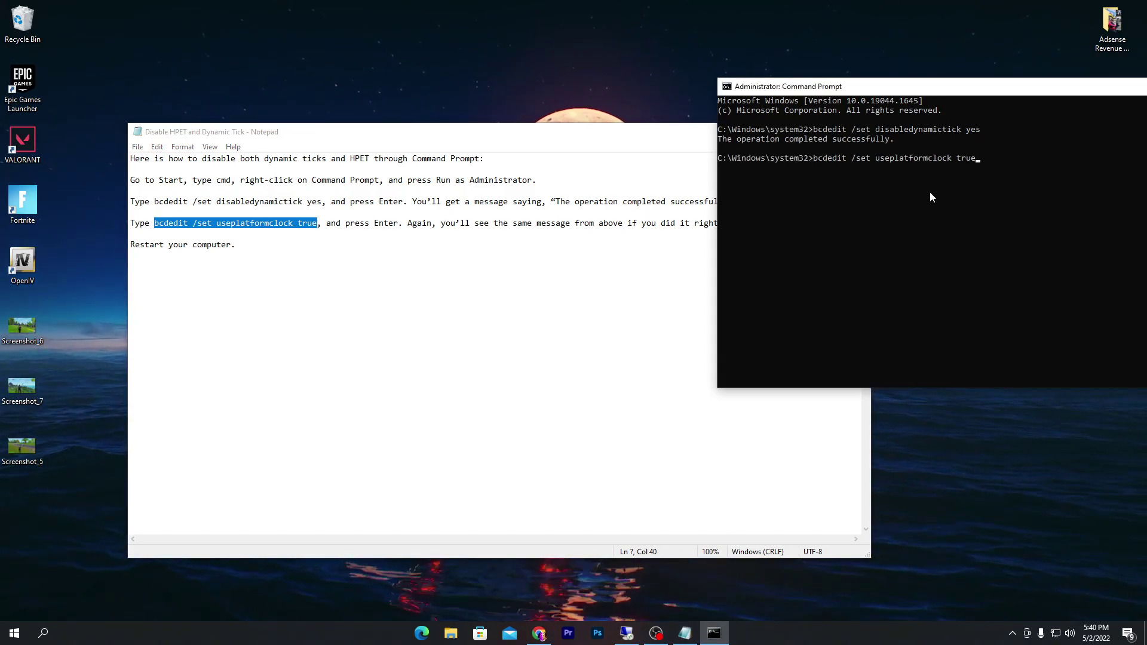
{"action": "key", "text": "Return"}
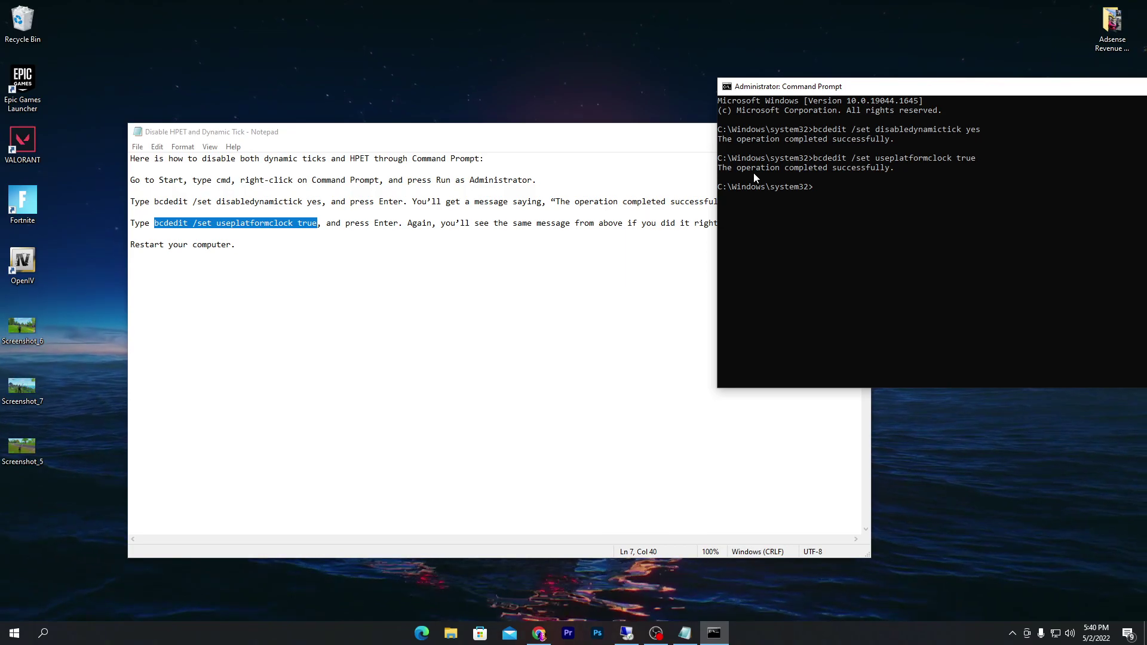
- Close both Command Prompt and the Notepad instructions
{"action": "left_click_drag", "start_coordinate": [789, 86], "coordinate": [98, 86]}
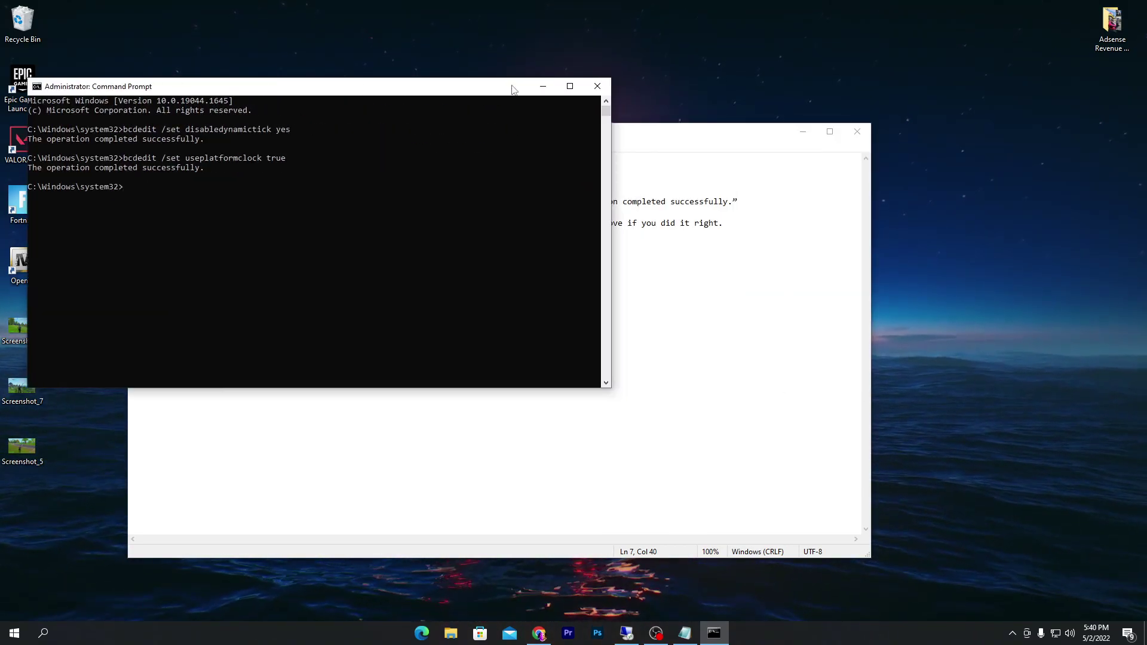
{"action": "left_click", "coordinate": [598, 87]}
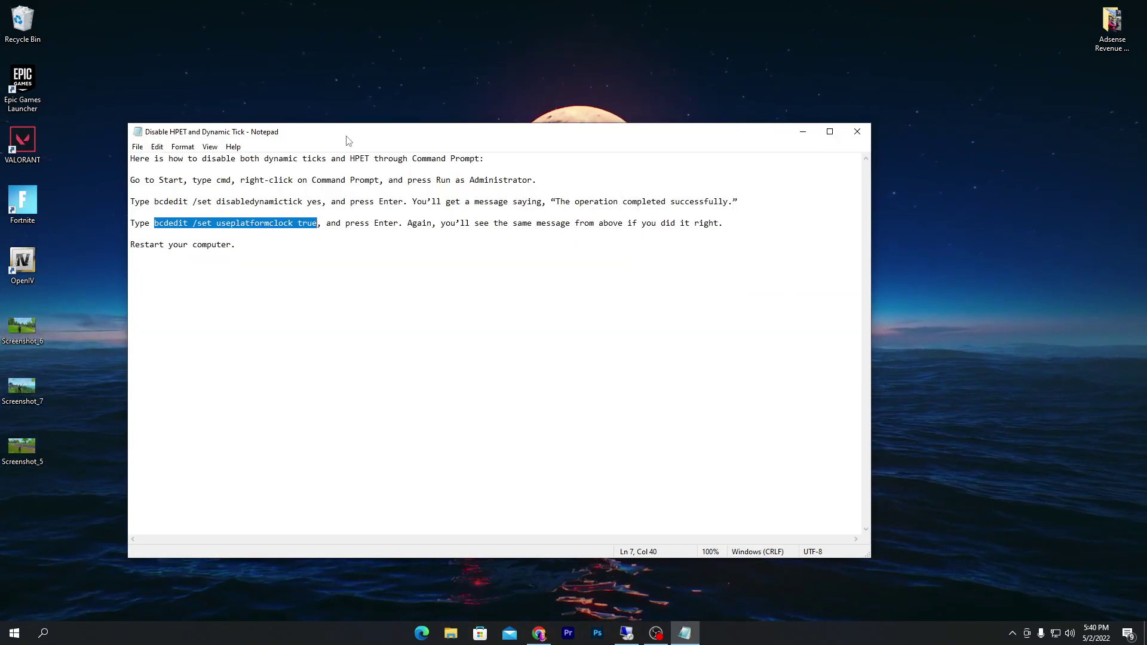
{"action": "left_click", "coordinate": [859, 133]}
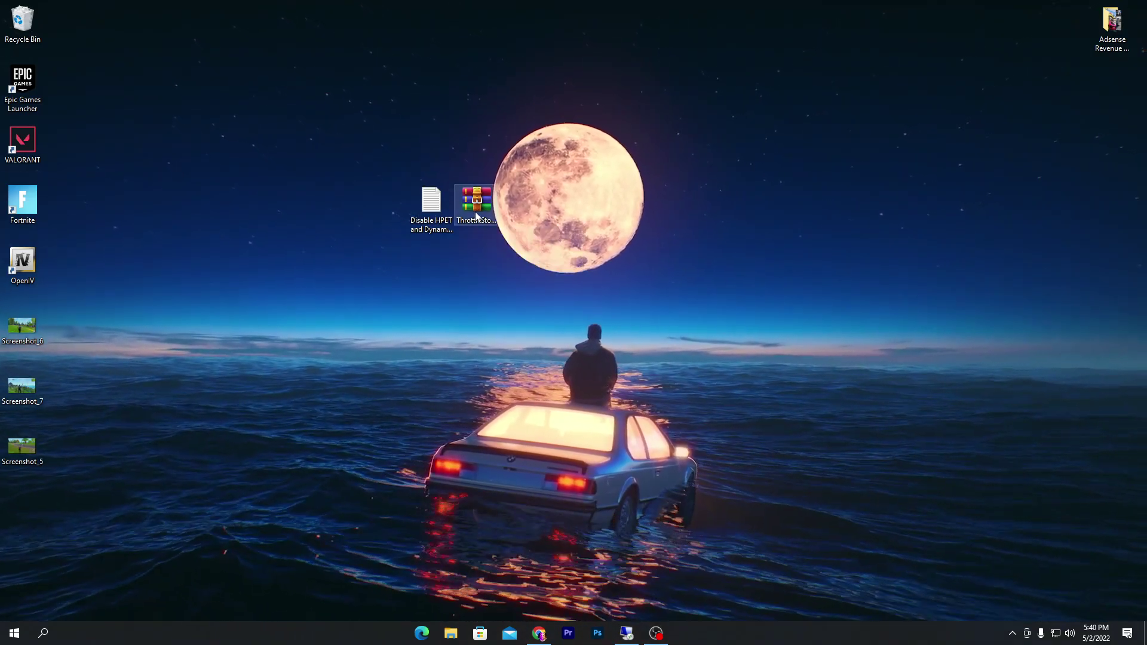
- Launch ThrottleStop.exe as administrator from ThrottleStop_9.4.zip in WinRAR, then close WinRAR
{"action": "double_click", "coordinate": [477, 218]}
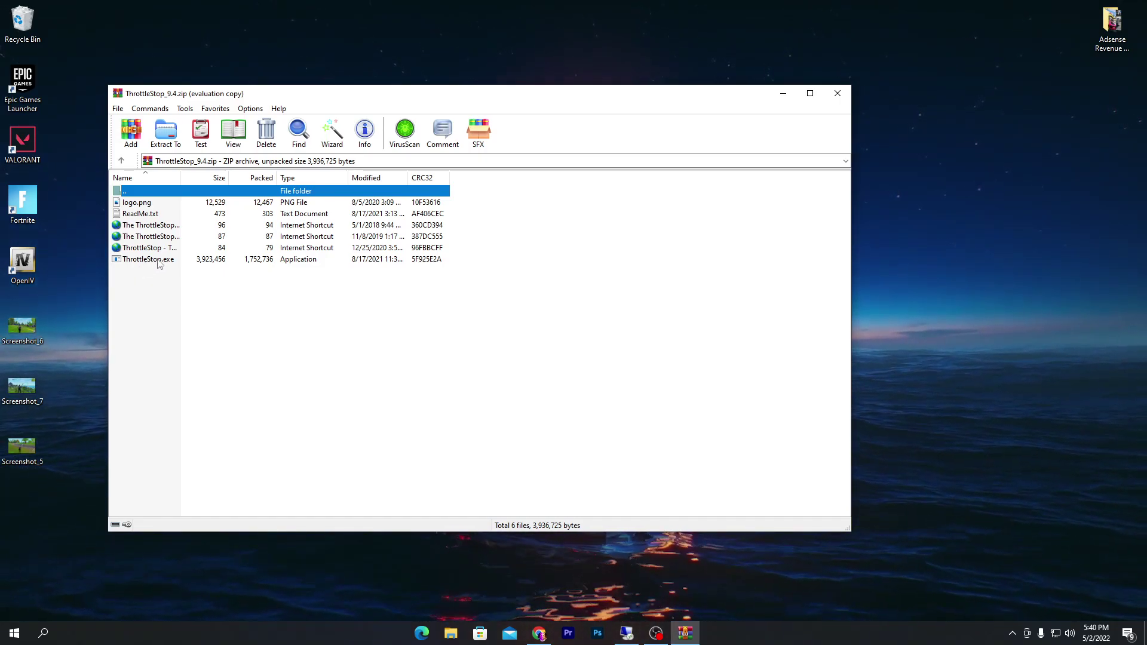
{"action": "left_click", "coordinate": [159, 261]}
{"action": "double_click", "coordinate": [159, 261]}
{"action": "left_click", "coordinate": [533, 397]}
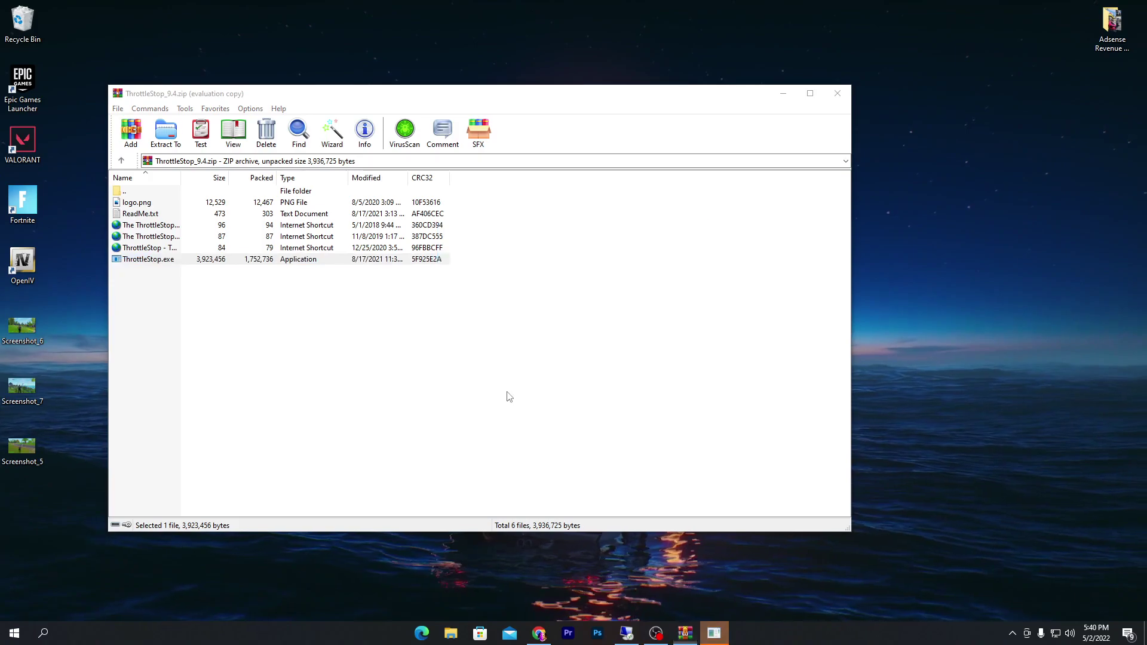
{"action": "left_click", "coordinate": [838, 93]}
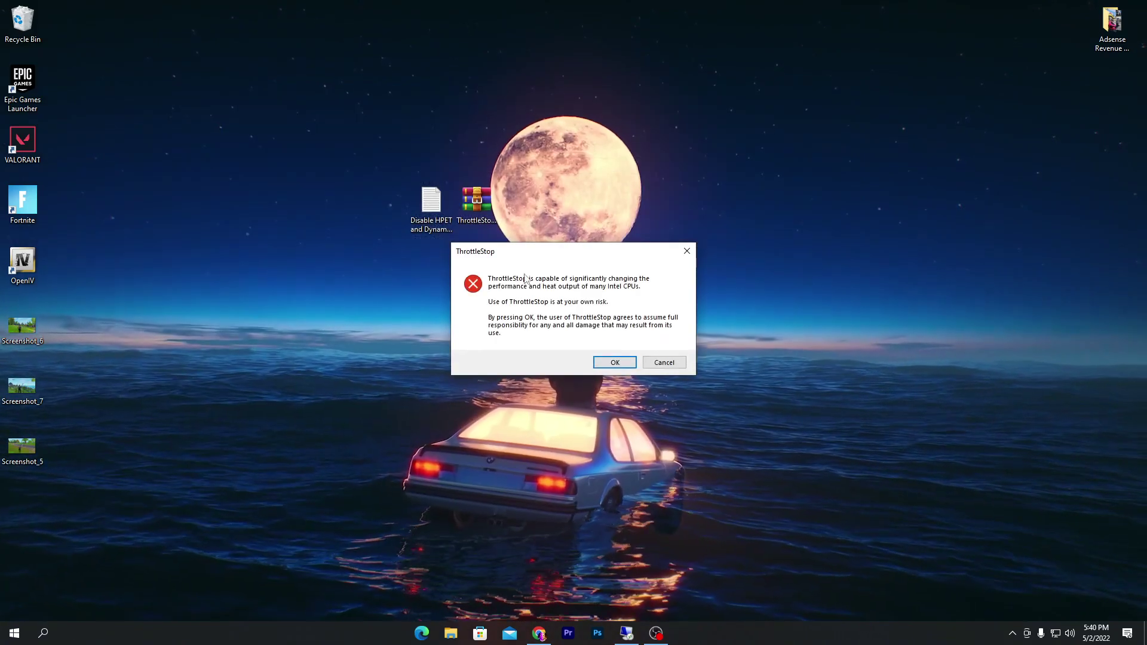
- Accept the risk warning and turn ThrottleStop on in Game mode with High Performance enabled
{"action": "left_click", "coordinate": [609, 361]}
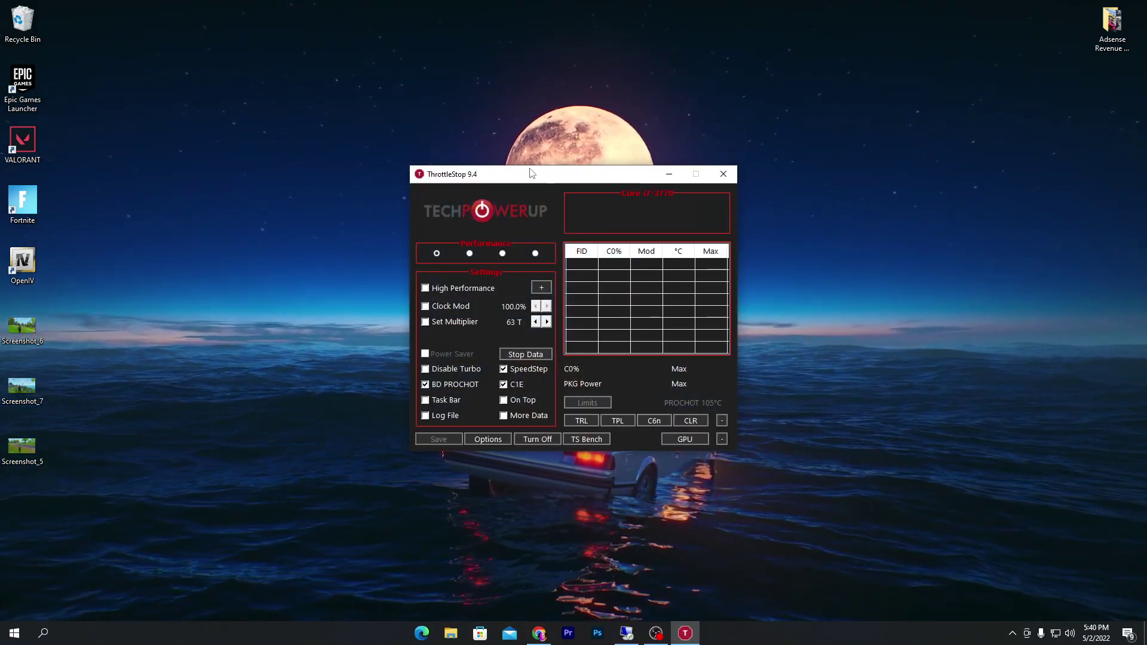
{"action": "left_click_drag", "start_coordinate": [540, 179], "coordinate": [671, 158]}
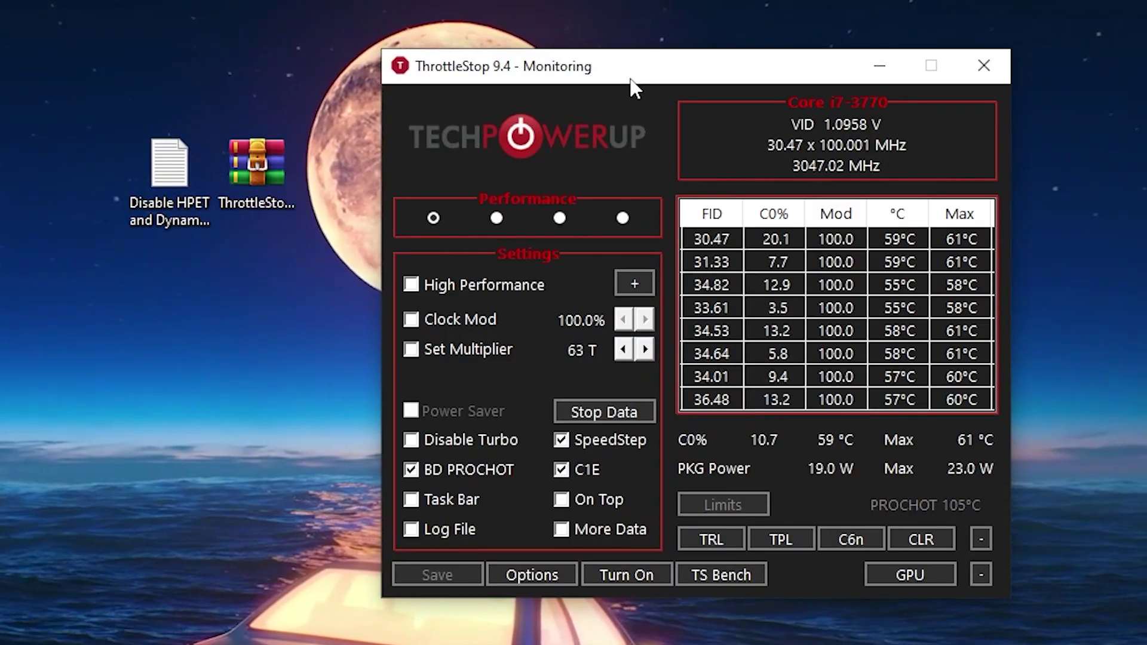
{"action": "left_click", "coordinate": [498, 219]}
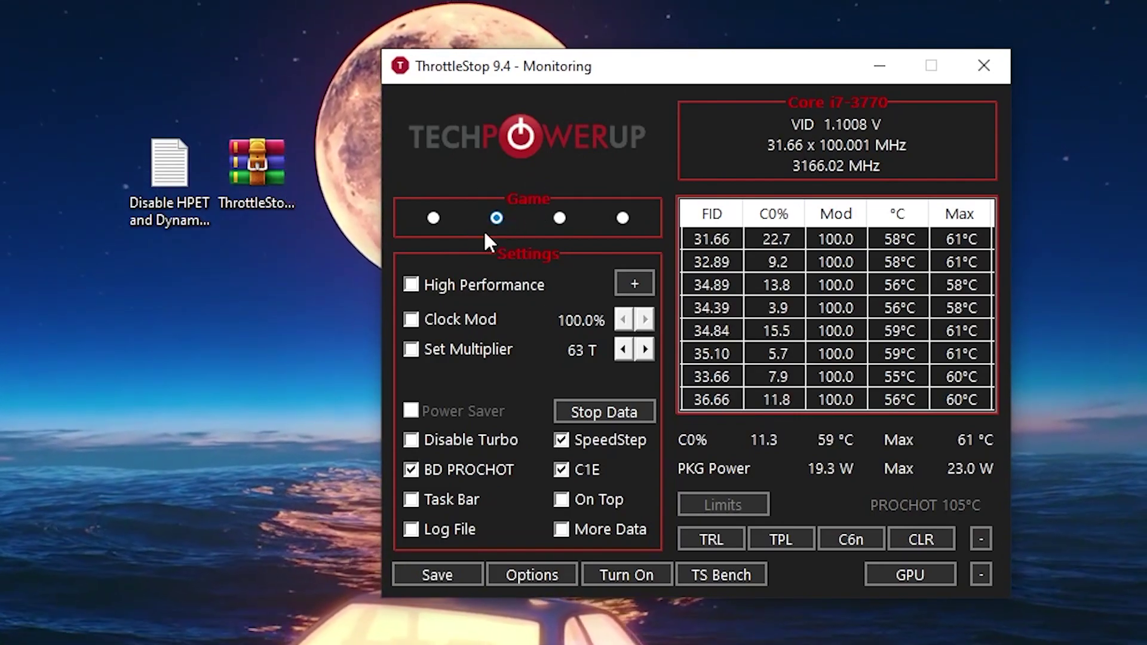
{"action": "left_click", "coordinate": [411, 286]}
{"action": "left_click", "coordinate": [549, 286]}
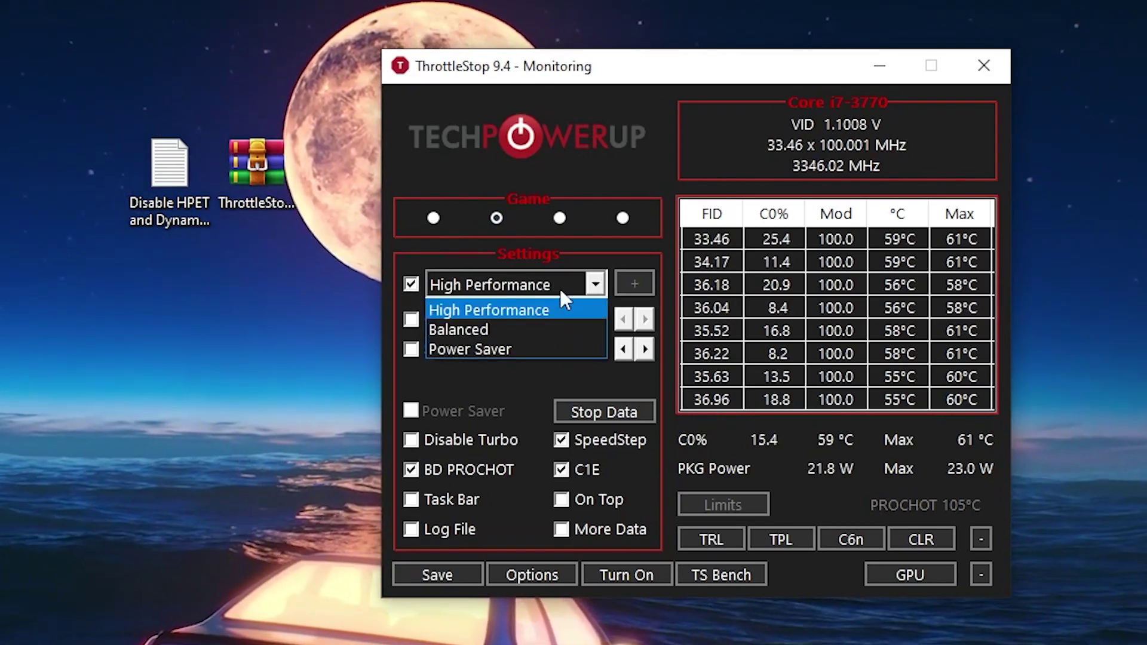
{"action": "left_click", "coordinate": [472, 305]}
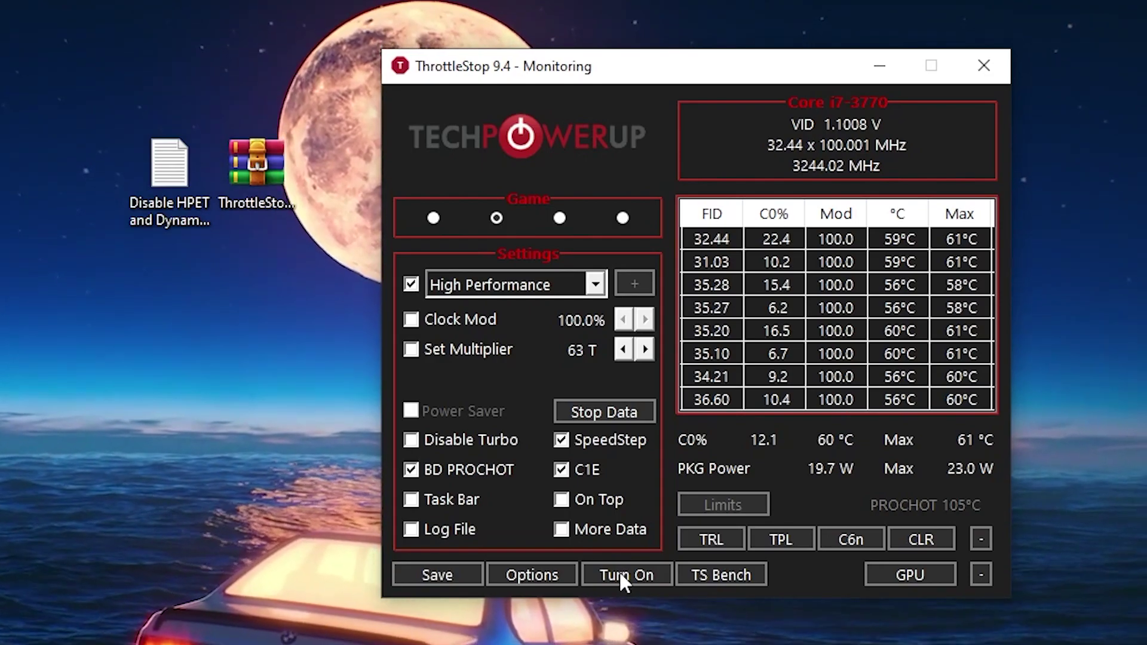
{"action": "left_click", "coordinate": [622, 575]}
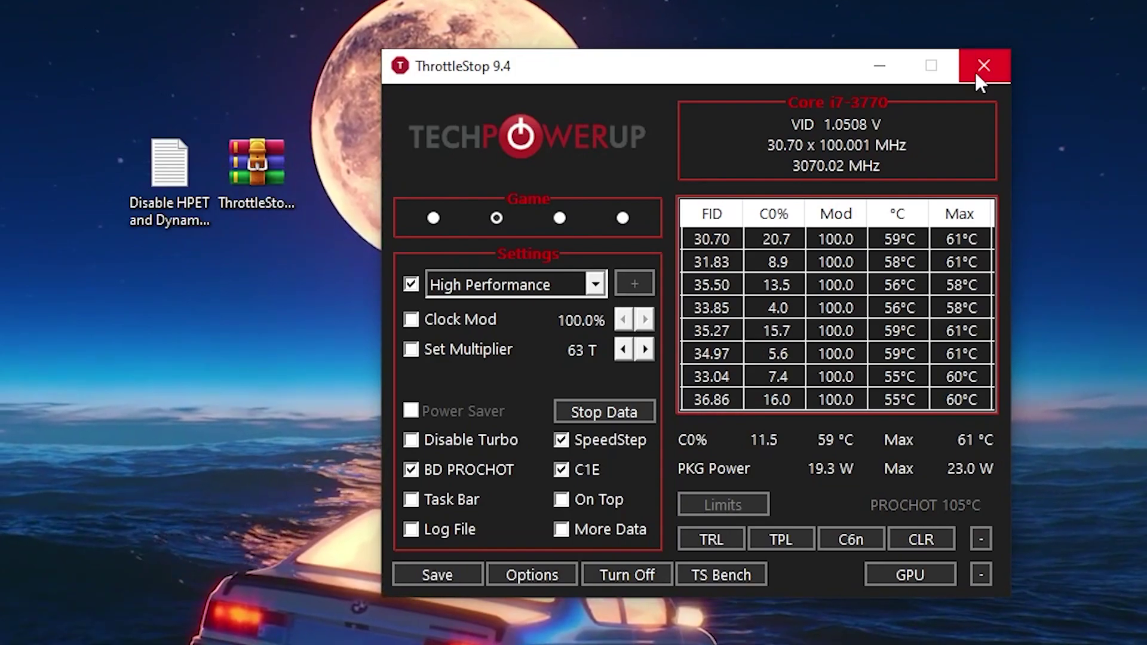
- Close the ThrottleStop 9.4 window, leaving the HPET file and archive on the desktop
{"action": "left_click", "coordinate": [976, 70]}
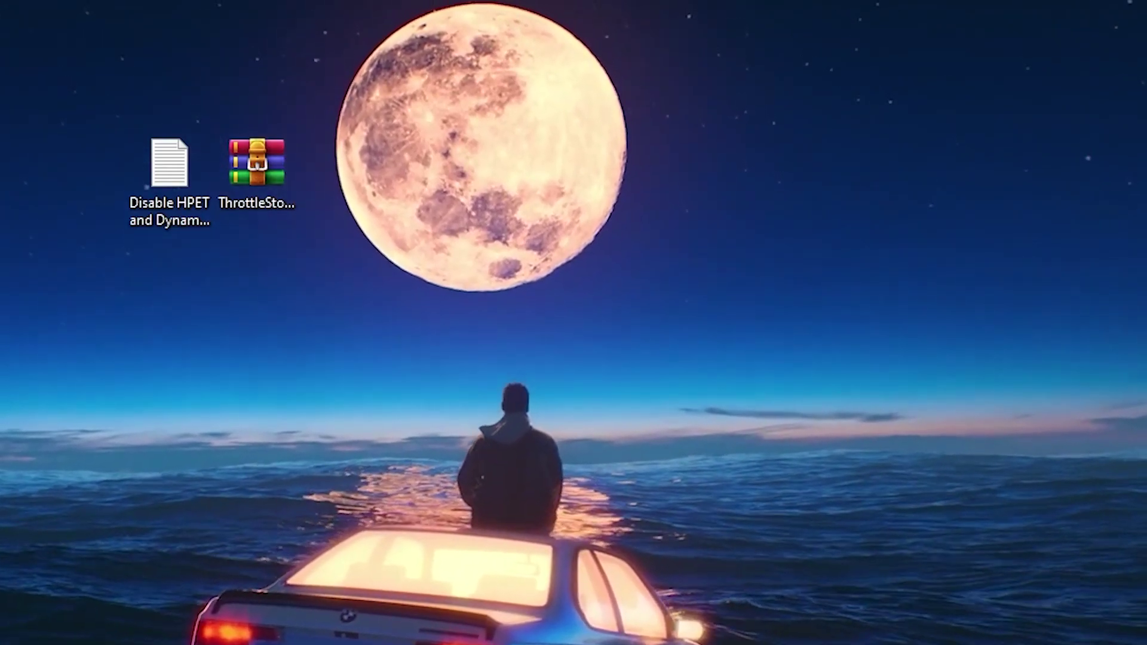